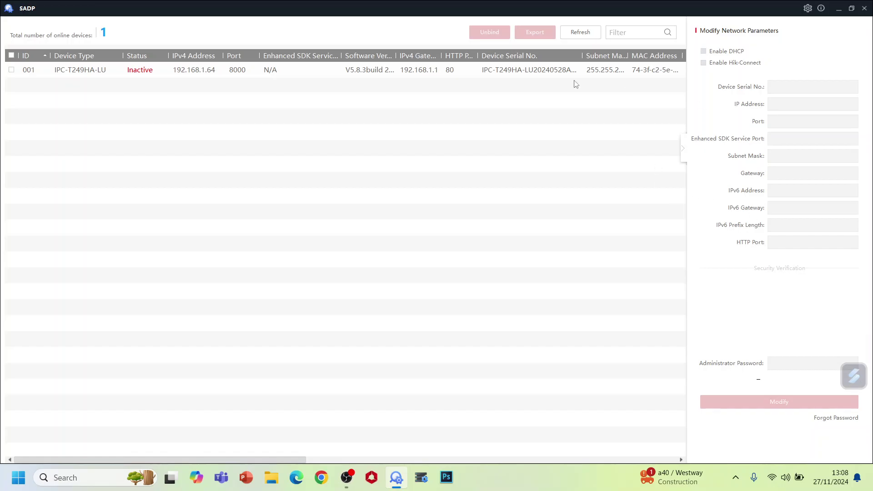
Step: Activate camera 001 (IPC-T249HA-LU) with a new admin password, skipping the security-question setup
{"action": "left_click", "coordinate": [157, 71]}
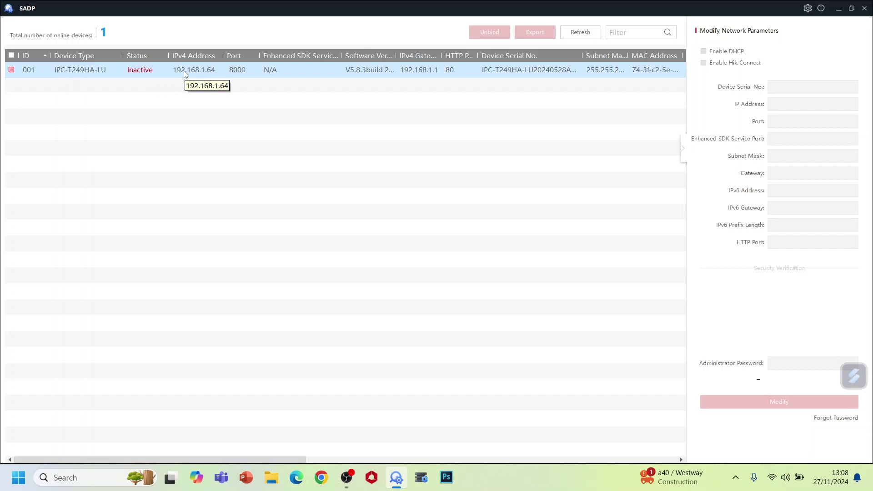
{"action": "left_click", "coordinate": [11, 70]}
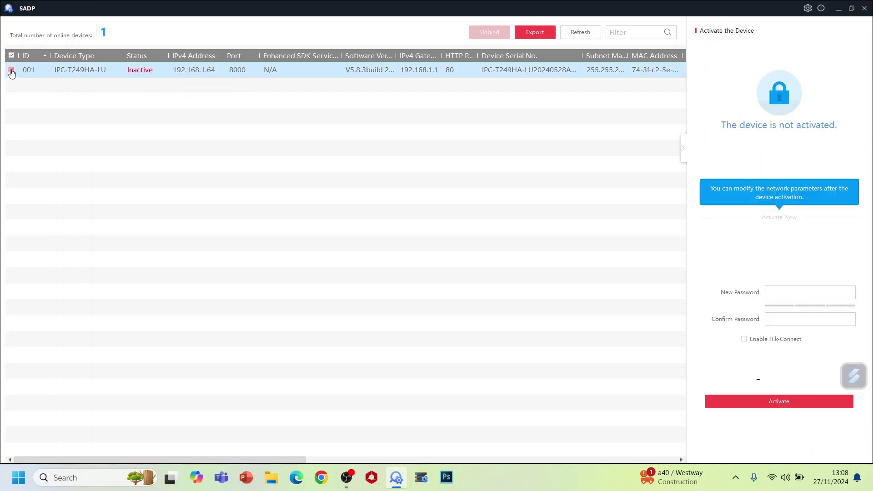
{"action": "left_click", "coordinate": [794, 295]}
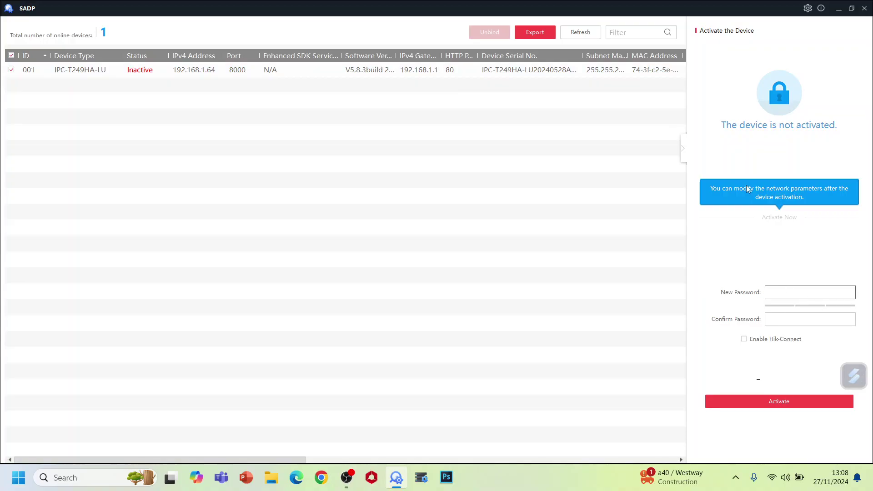
{"action": "type", "text": "*********"}
{"action": "key", "text": "Tab"}
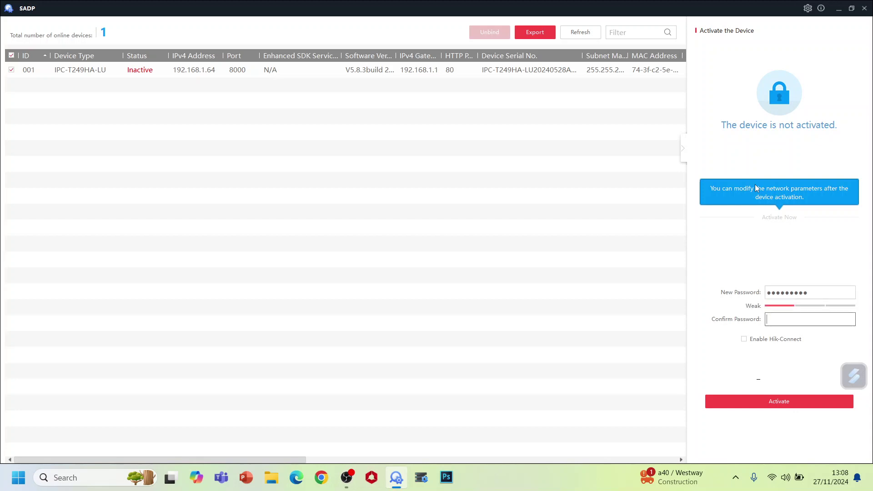
{"action": "type", "text": "*********"}
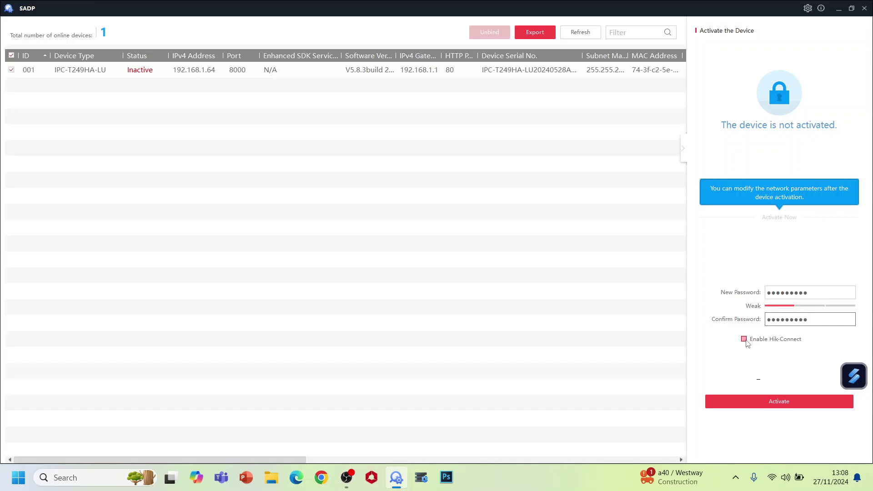
{"action": "left_click", "coordinate": [786, 404]}
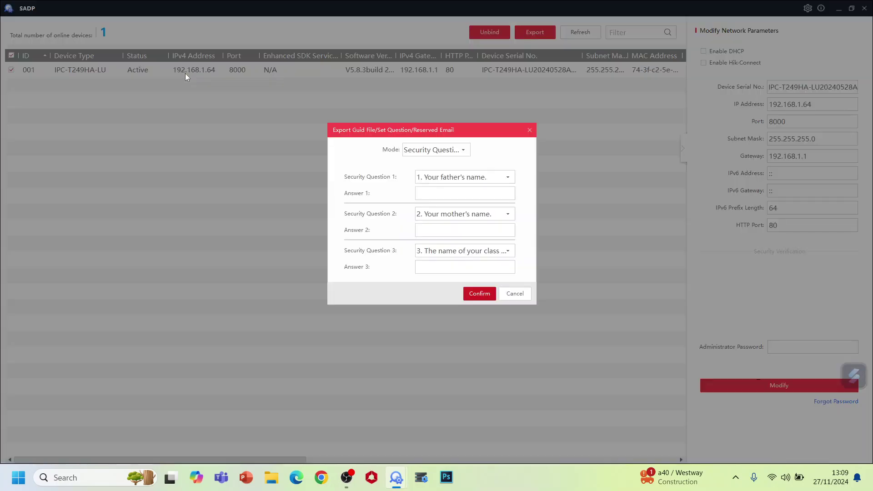
{"action": "left_click", "coordinate": [424, 197]}
{"action": "left_click", "coordinate": [516, 295]}
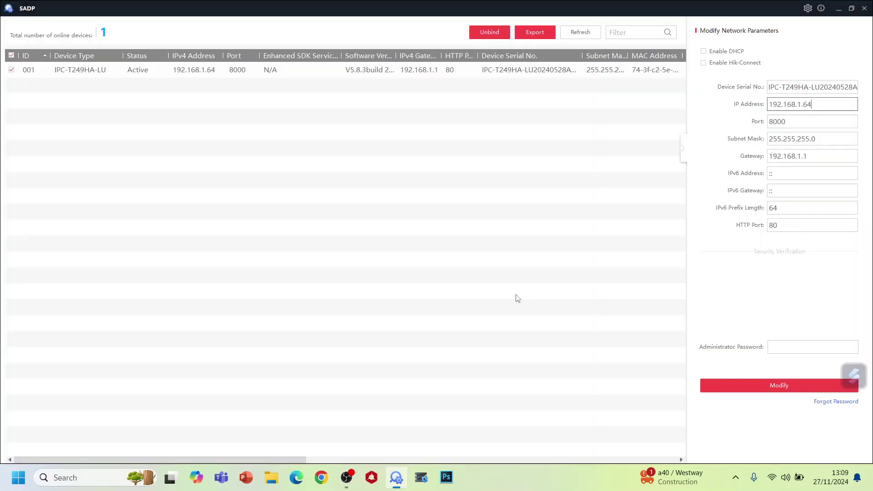
Step: Enable DHCP on the active camera and apply it with the admin password
{"action": "left_click", "coordinate": [182, 74]}
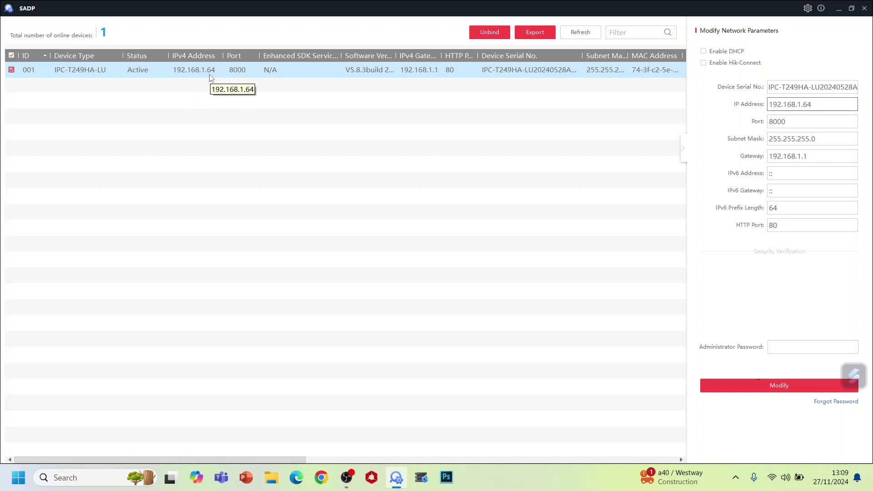
{"action": "left_click", "coordinate": [705, 52]}
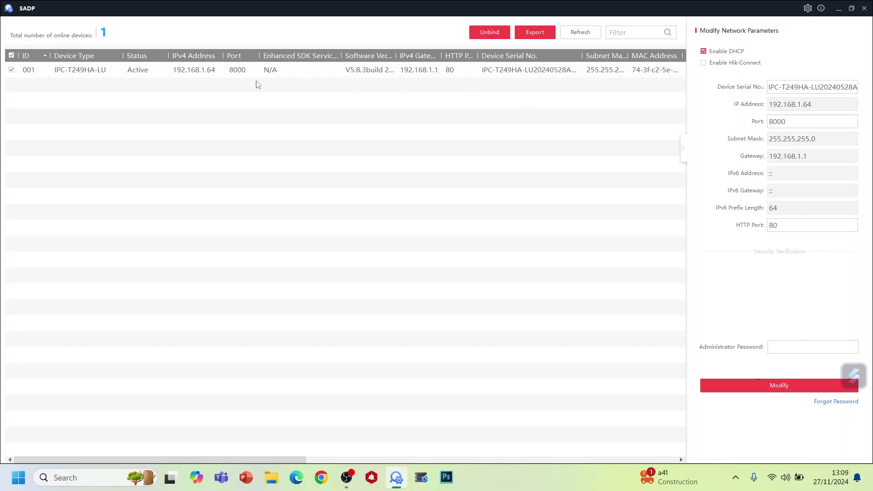
{"action": "left_click", "coordinate": [780, 350]}
{"action": "type", "text": "•"}
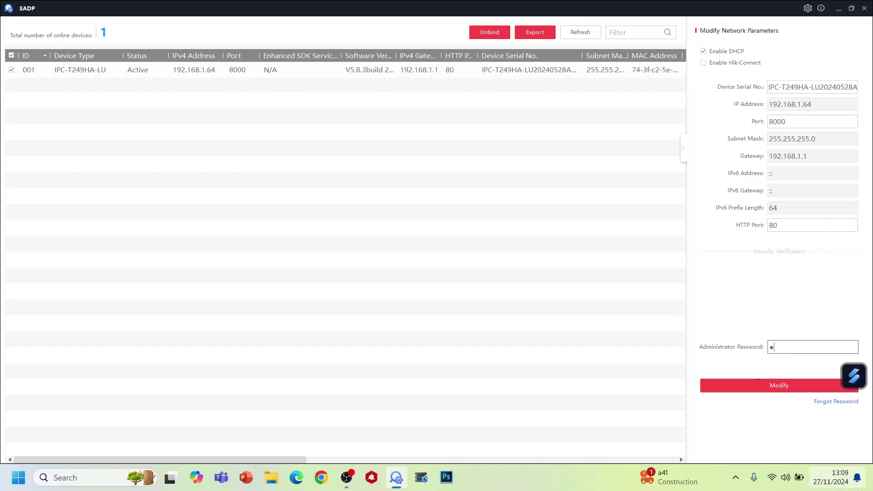
{"action": "type", "text": "••••"}
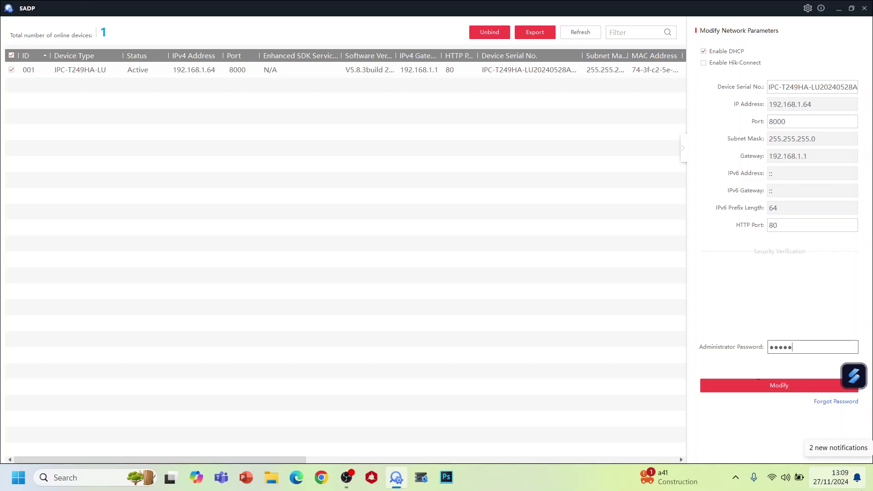
{"action": "type", "text": "••••"}
{"action": "left_click", "coordinate": [794, 389]}
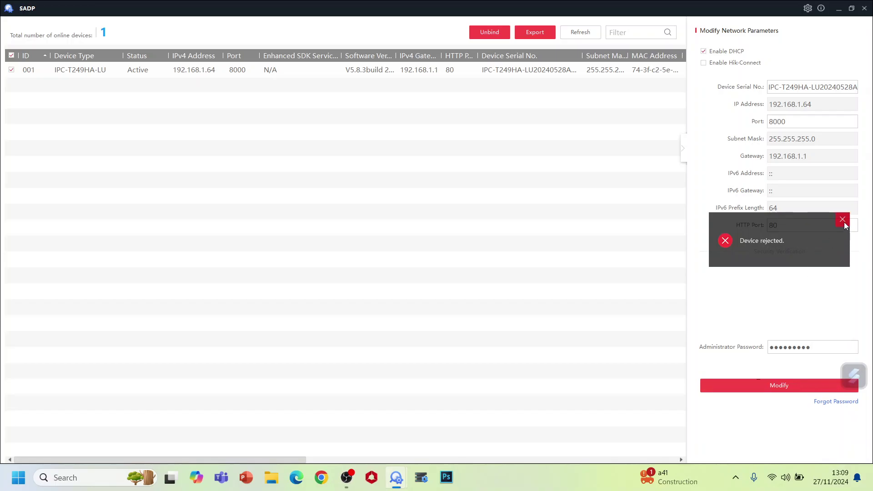
Step: After 'Device rejected', retype the admin password and retry the DHCP change, which is rejected again
{"action": "left_click", "coordinate": [843, 220]}
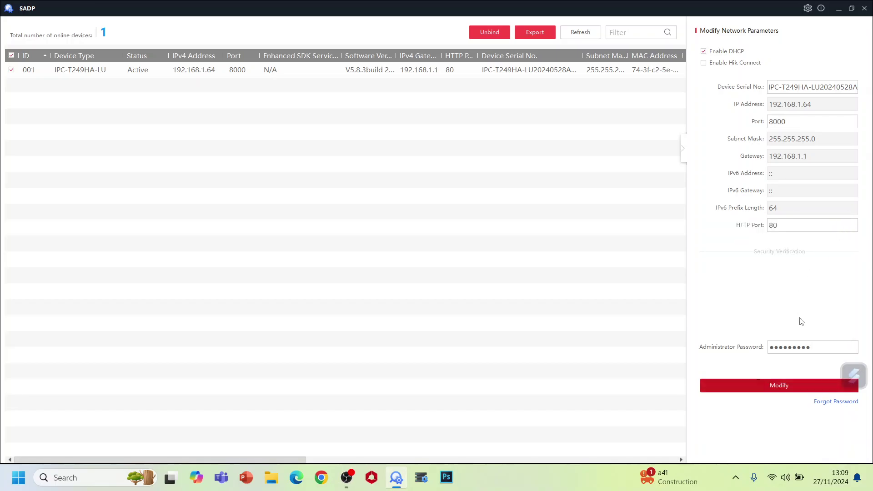
{"action": "left_click", "coordinate": [817, 347]}
{"action": "key", "text": "ctrl+a"}
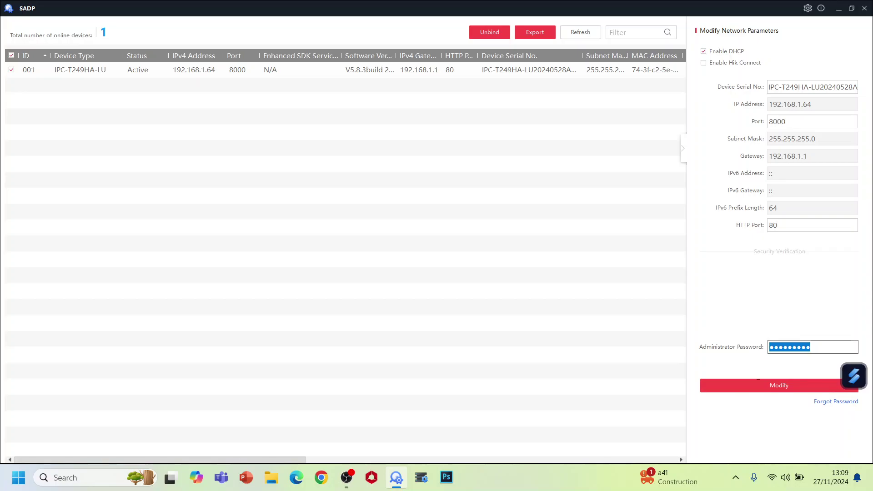
{"action": "key", "text": "BackSpace"}
{"action": "type", "text": "•••••••••"}
{"action": "left_click", "coordinate": [793, 387]}
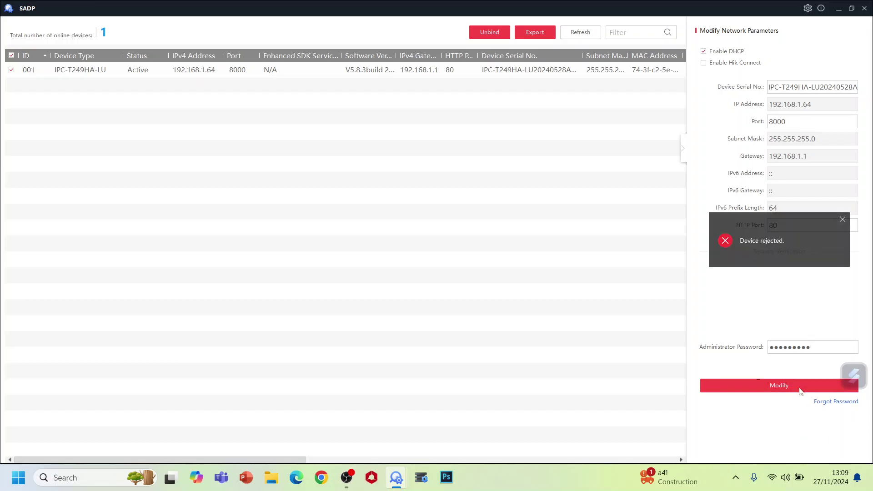
{"action": "left_click", "coordinate": [843, 220]}
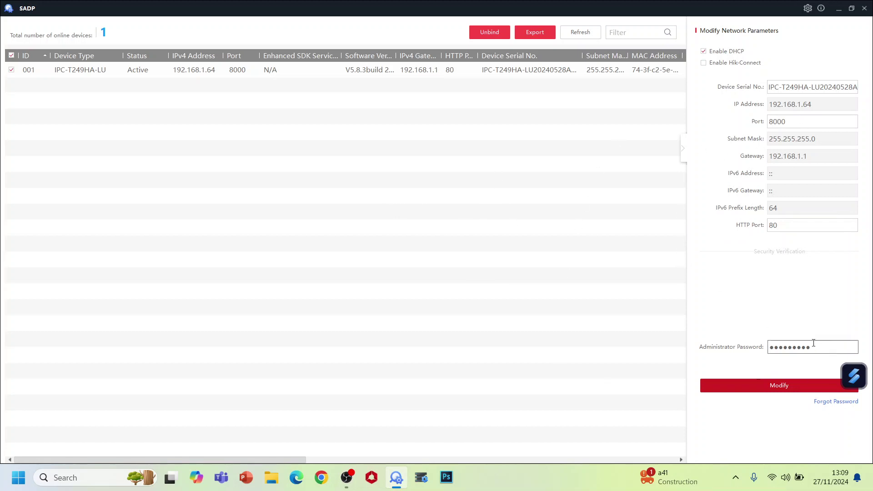
Step: Reapply DHCP to camera 001 with the admin password, then refresh to show address 10.4.4.174
{"action": "left_click", "coordinate": [580, 34]}
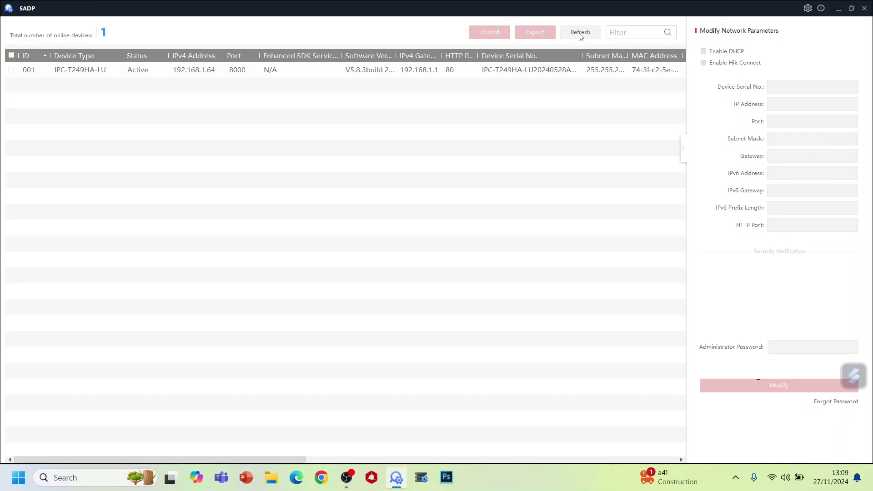
{"action": "left_click", "coordinate": [12, 70]}
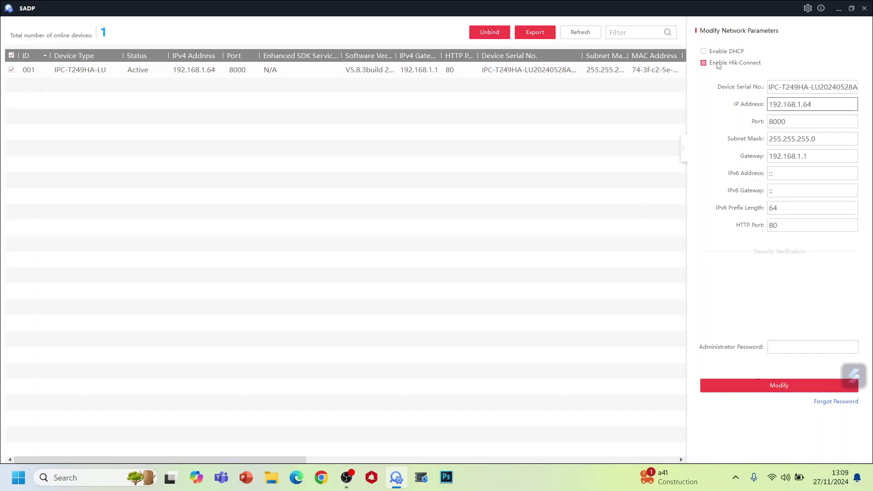
{"action": "left_click", "coordinate": [703, 52]}
{"action": "left_click", "coordinate": [786, 346]}
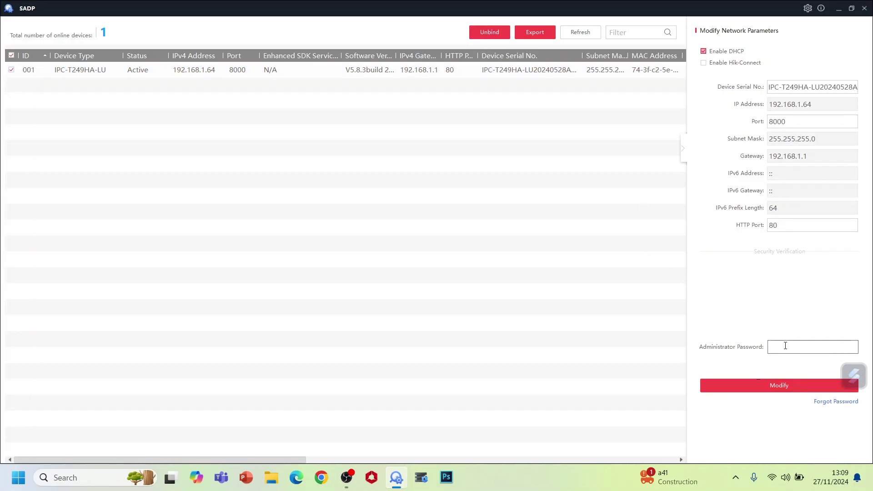
{"action": "type", "text": "•••"}
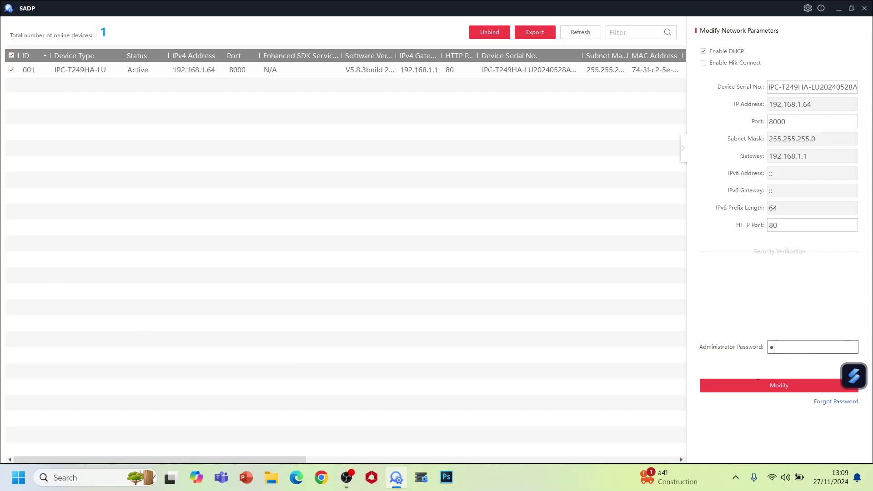
{"action": "type", "text": "••••••"}
{"action": "left_click", "coordinate": [781, 390]}
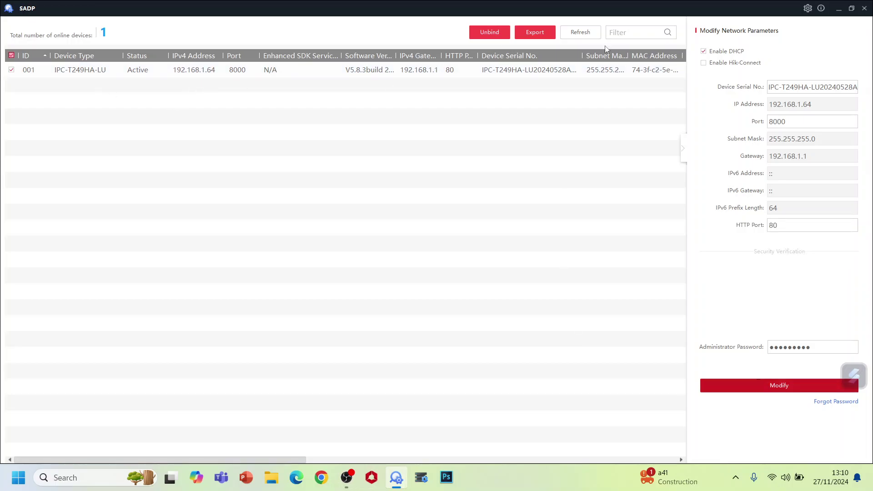
{"action": "left_click", "coordinate": [582, 38]}
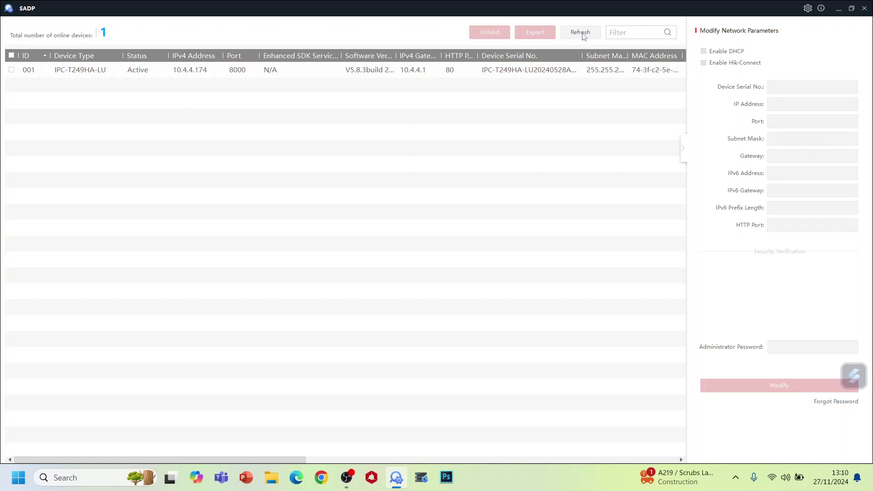
Step: Enter user name admin and its password on the camera's 10.4.4.174 login page
{"action": "left_click", "coordinate": [214, 75]}
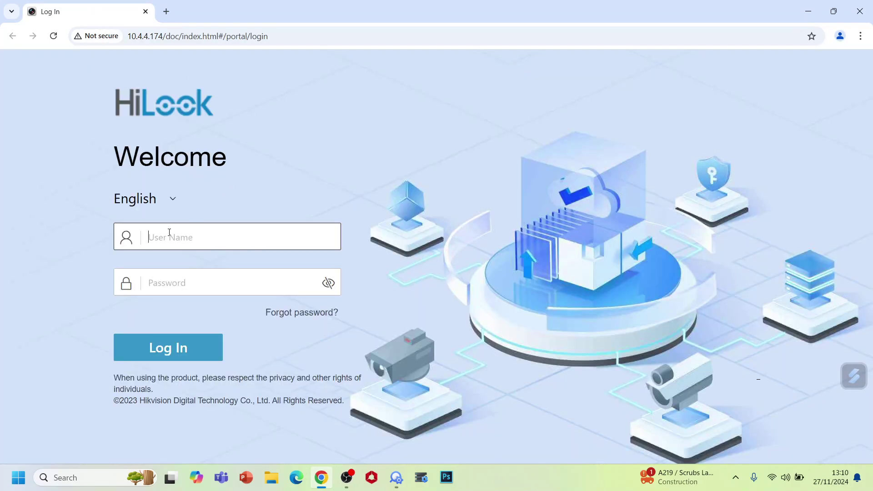
{"action": "type", "text": "admin"}
{"action": "key", "text": "Tab"}
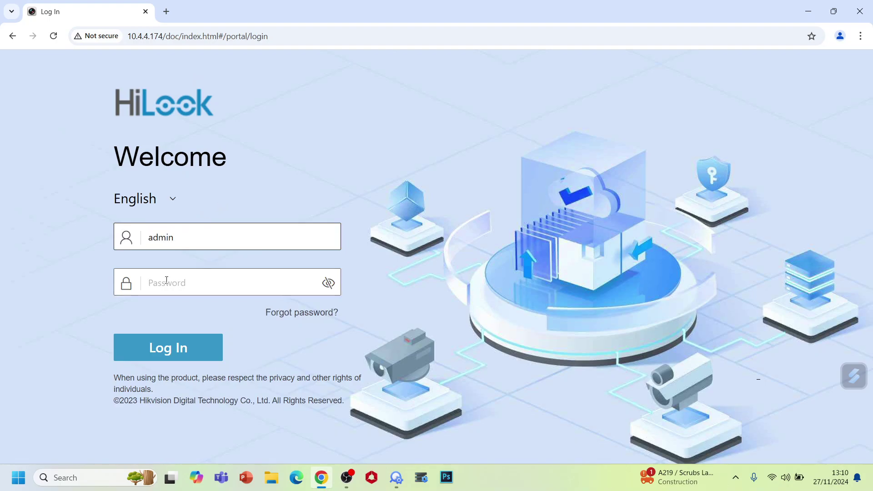
{"action": "type", "text": "admi"}
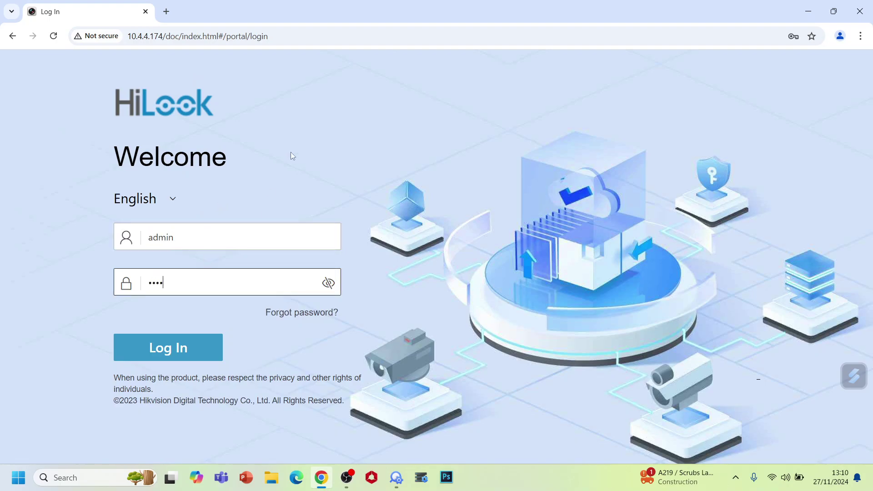
{"action": "type", "text": "n1234"}
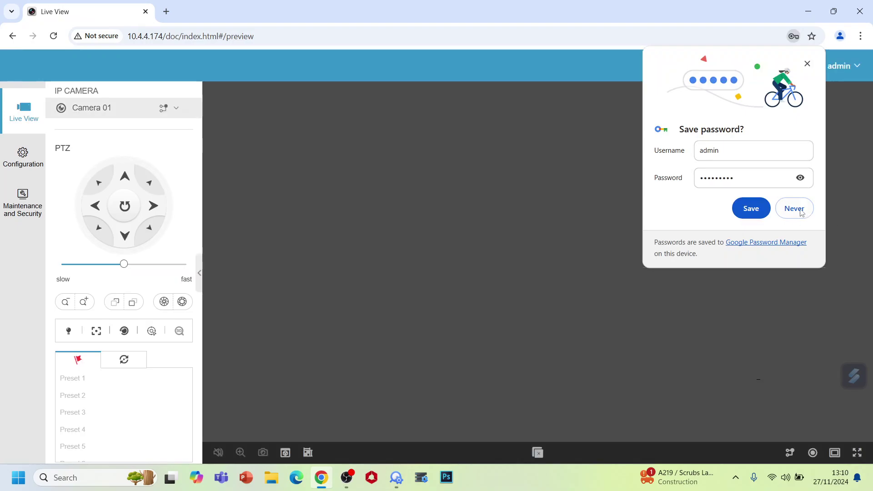
Step: Decline saving the browser password, turn the camera microphone on, and go to Configuration
{"action": "left_click", "coordinate": [801, 212]}
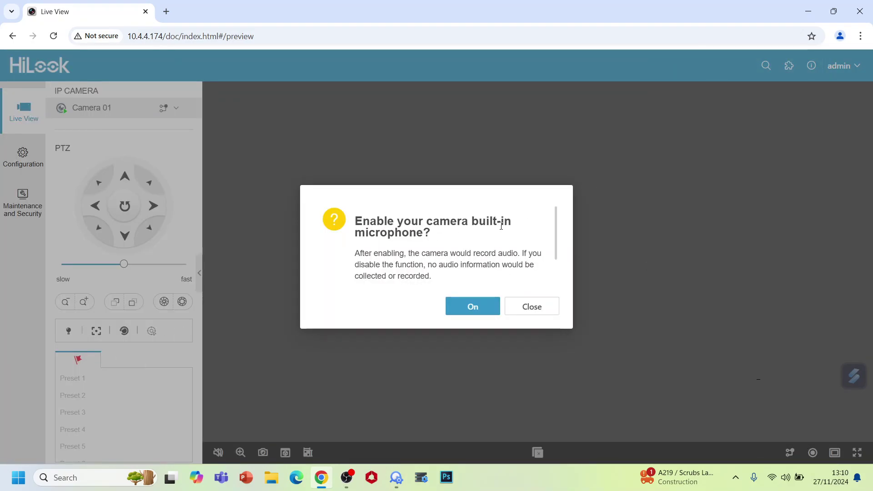
{"action": "left_click", "coordinate": [481, 305]}
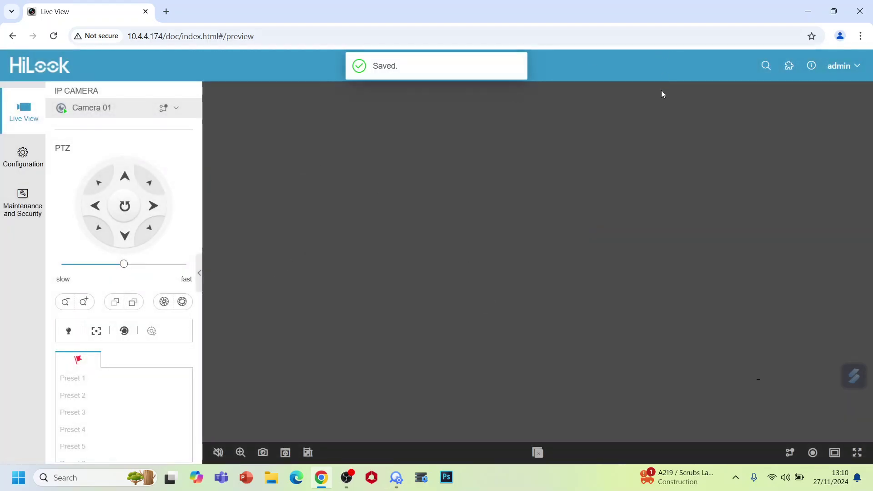
{"action": "left_click", "coordinate": [23, 159]}
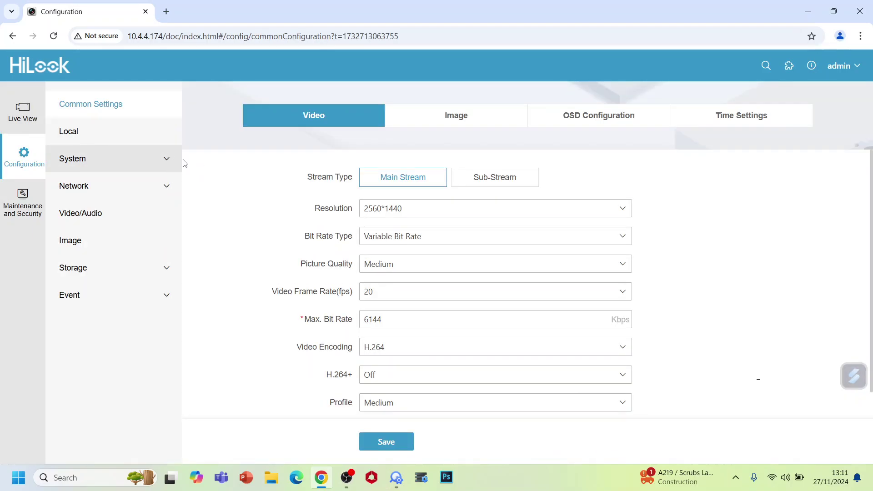
Step: Enable Hik-Connect under Network > Platform Access with a verification code and save it
{"action": "left_click", "coordinate": [122, 188]}
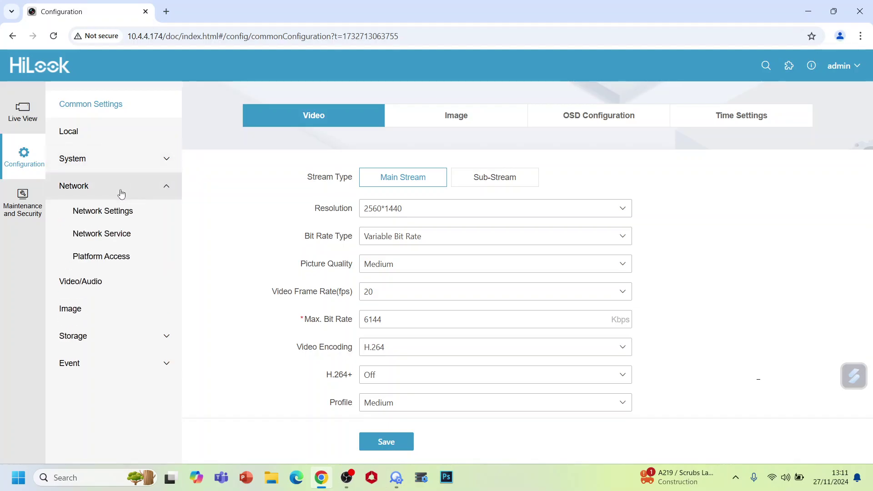
{"action": "left_click", "coordinate": [121, 255]}
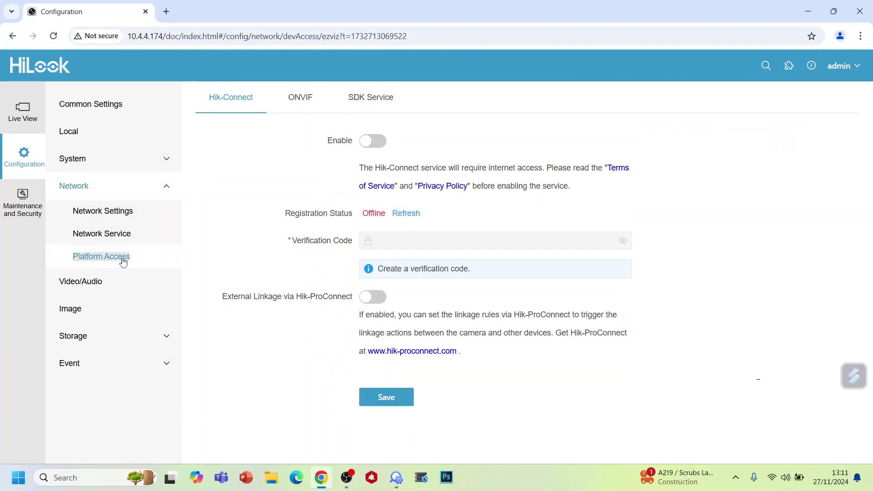
{"action": "left_click", "coordinate": [374, 141]}
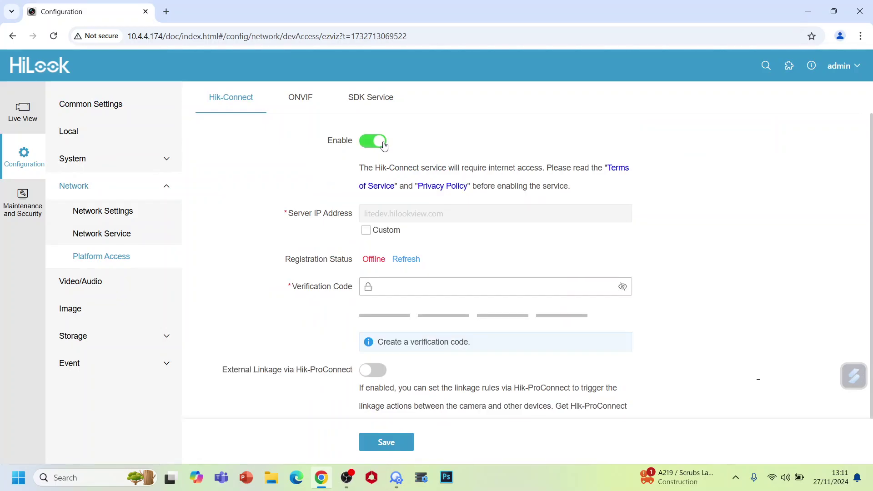
{"action": "left_click", "coordinate": [385, 288]}
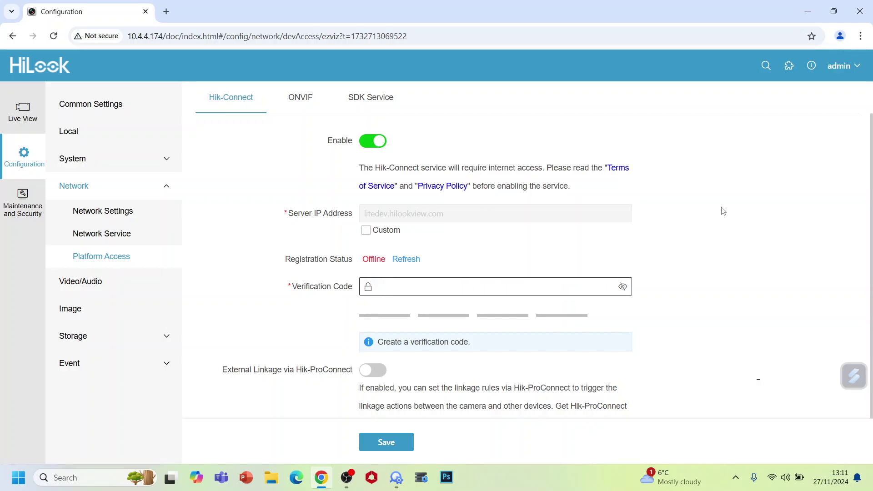
{"action": "type", "text": "•••"}
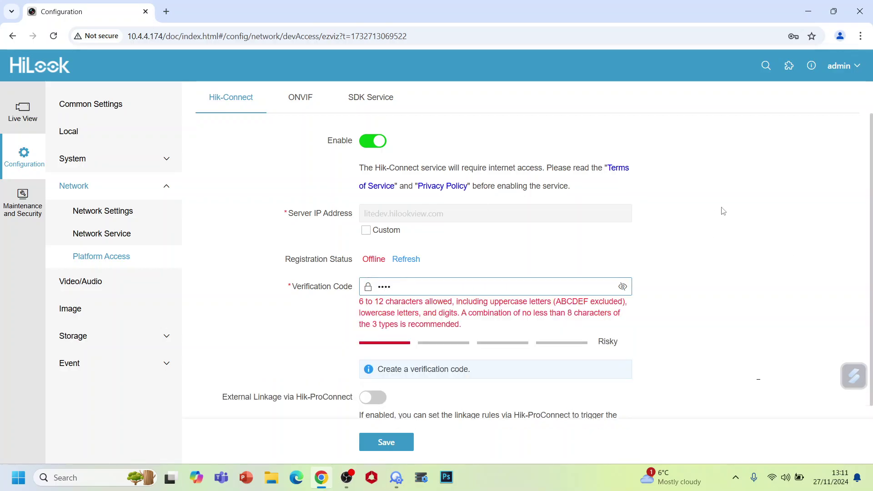
{"action": "type", "text": "••••"}
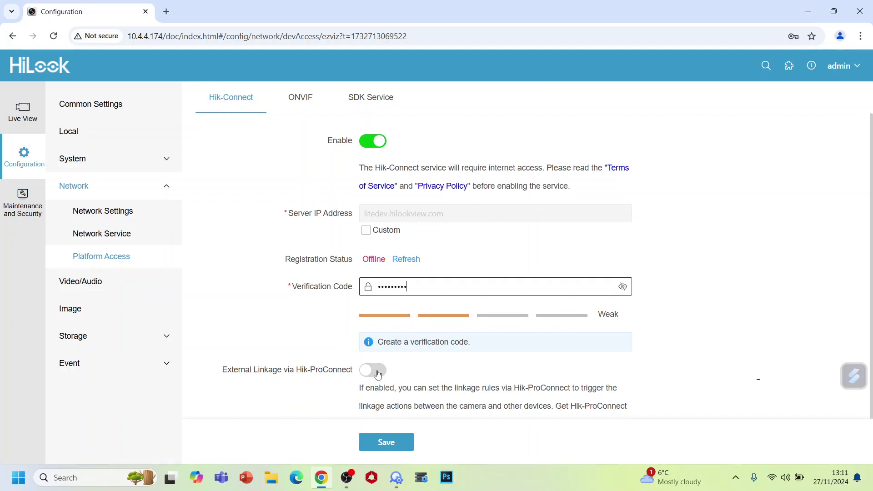
{"action": "left_click", "coordinate": [393, 445]}
{"action": "left_click", "coordinate": [393, 445]}
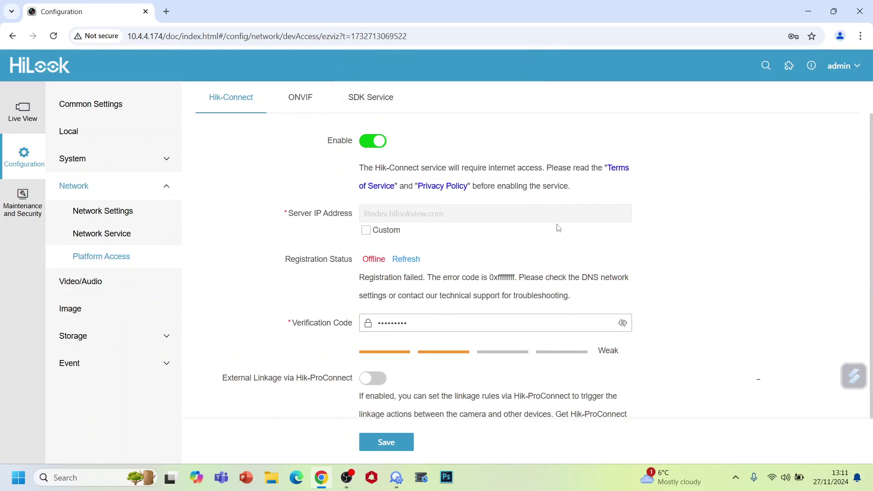
{"action": "left_click", "coordinate": [312, 99]}
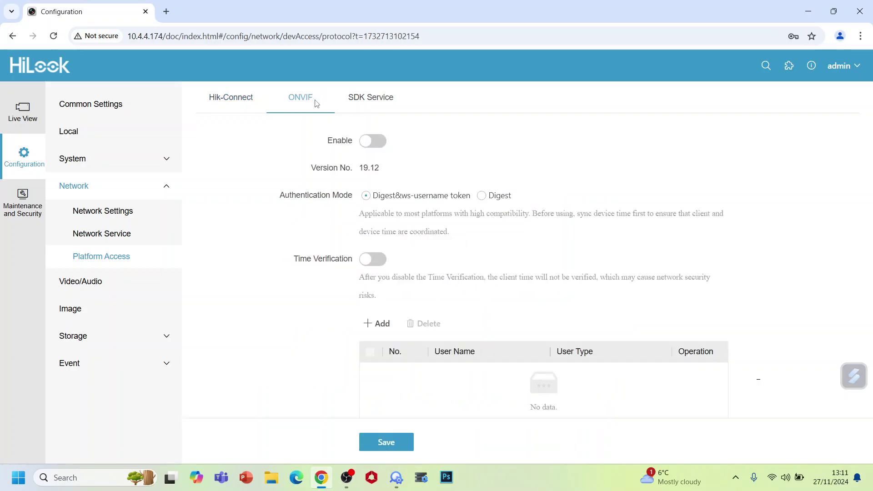
Step: Return to the Hik-Connect tab to see Registration Status read Online
{"action": "left_click", "coordinate": [239, 101]}
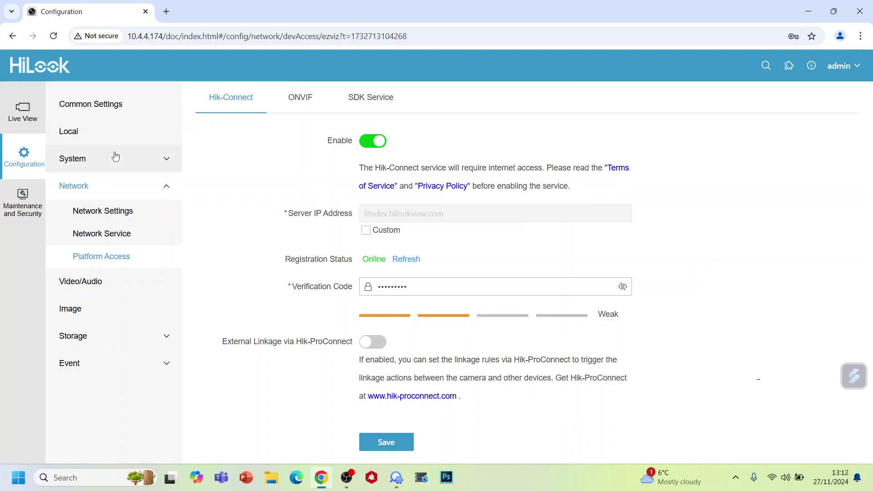
{"action": "left_click", "coordinate": [82, 342]}
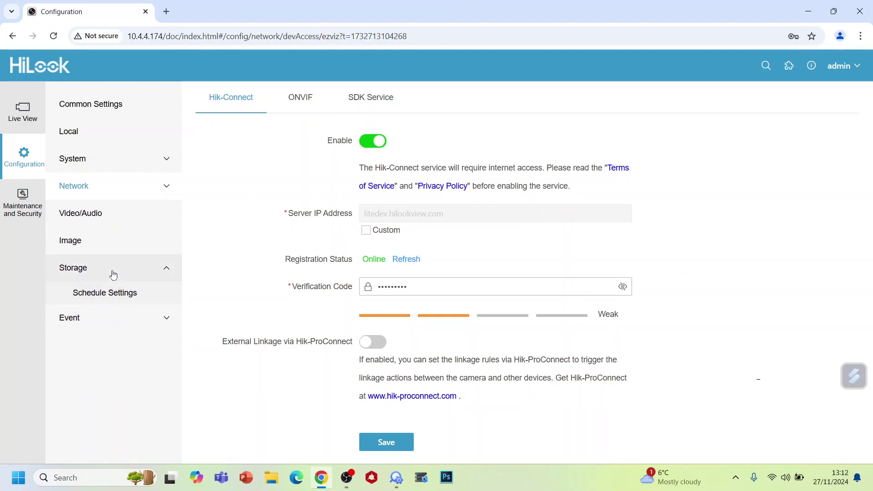
{"action": "left_click", "coordinate": [64, 323]}
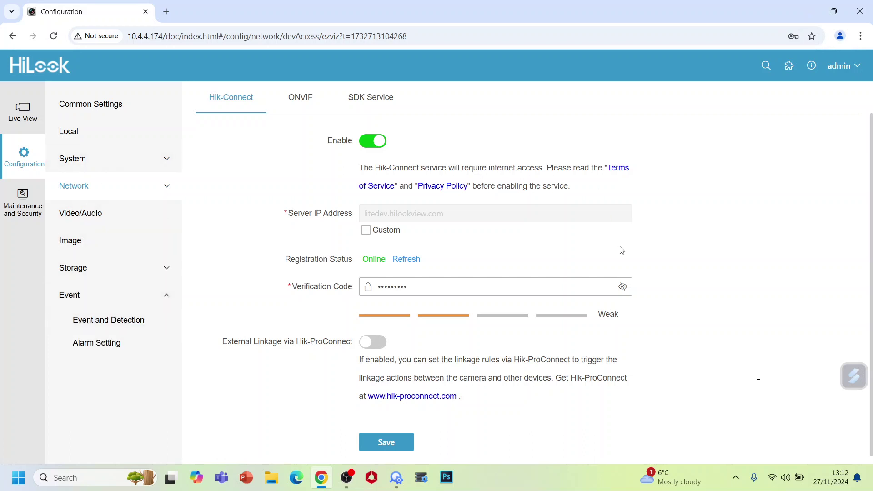